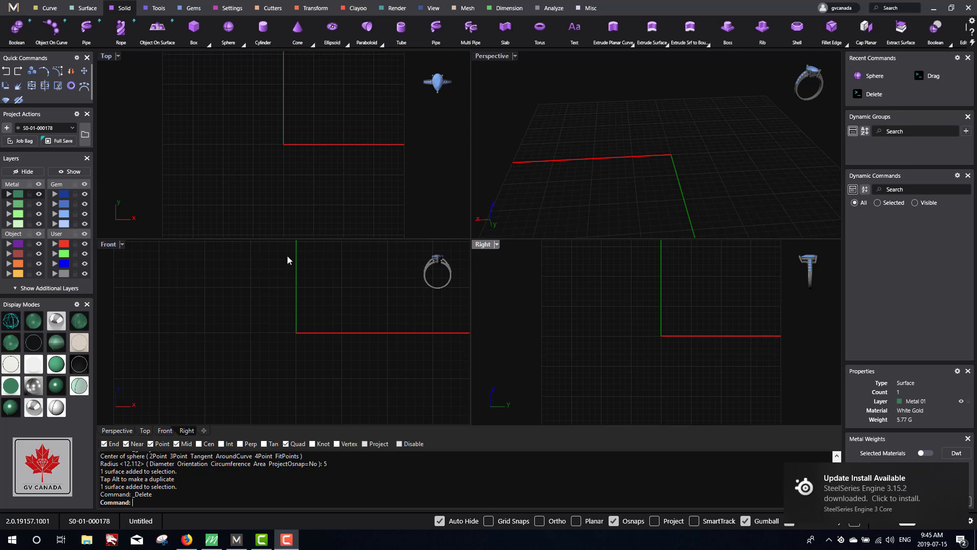
Step: Draw a ring rail circle at finger size 7 (17.34 mm) and frame it in the Front view
{"action": "left_click", "coordinate": [70, 88]}
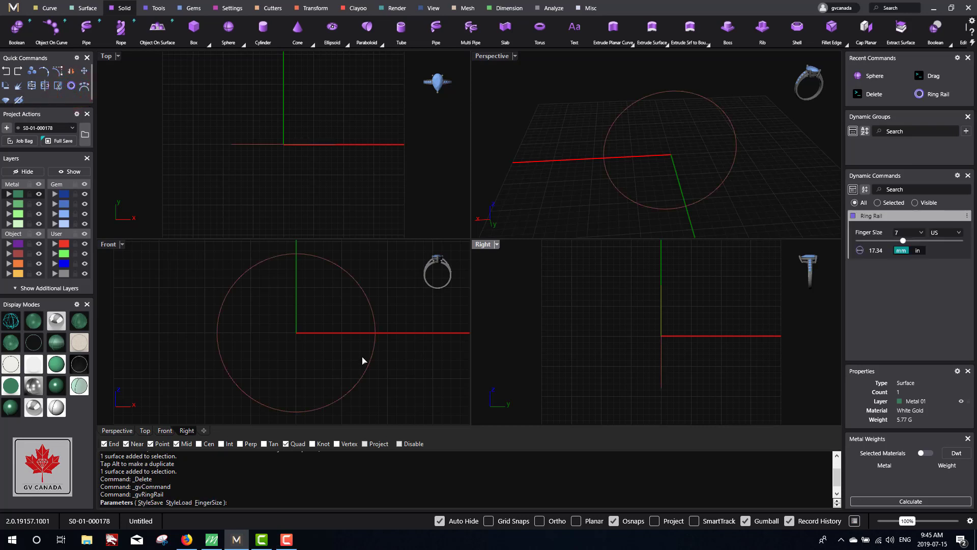
{"action": "scroll", "coordinate": [296, 329], "scroll_direction": "down", "scroll_amount": 3}
{"action": "right_click_drag", "start_coordinate": [321, 351], "coordinate": [314, 361]}
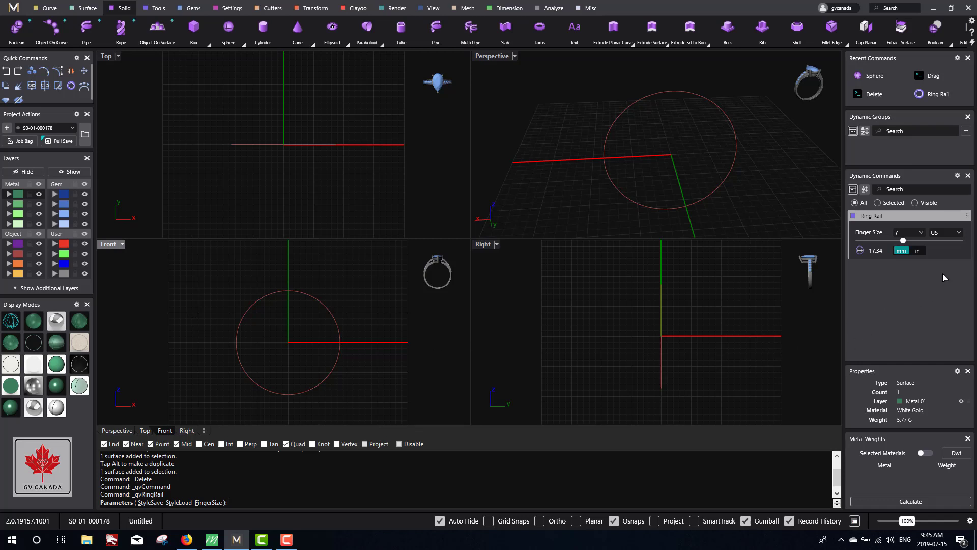
Step: Change the ring rail to finger size 6 (16.5 mm), leaving the sizing standard at US
{"action": "left_click", "coordinate": [919, 235]}
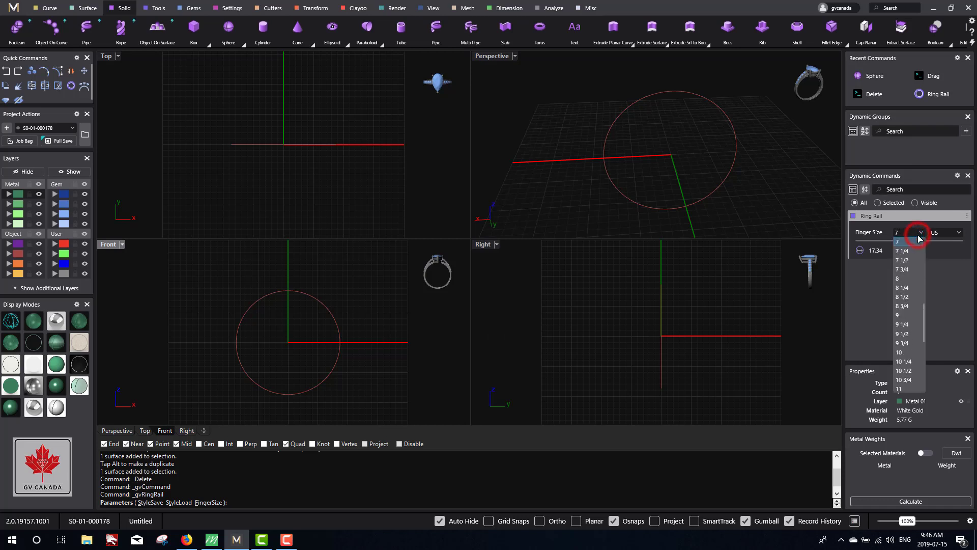
{"action": "scroll", "coordinate": [901, 313], "scroll_direction": "up", "scroll_amount": 3}
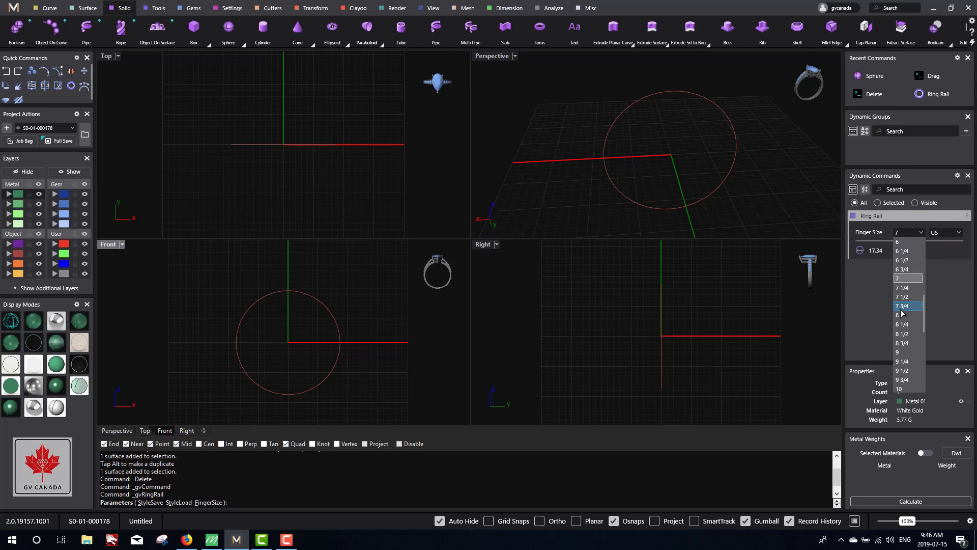
{"action": "scroll", "coordinate": [902, 312], "scroll_direction": "up", "scroll_amount": 1}
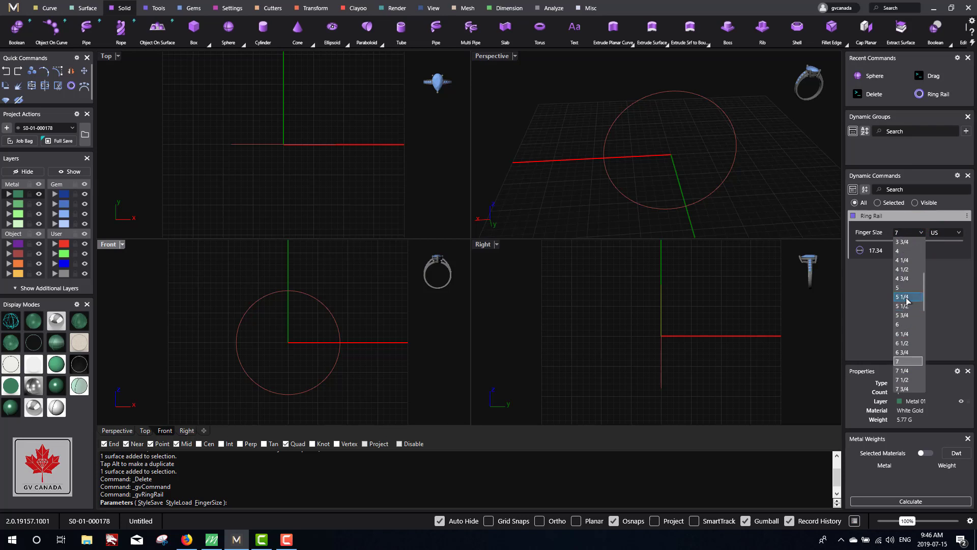
{"action": "left_click", "coordinate": [911, 324]}
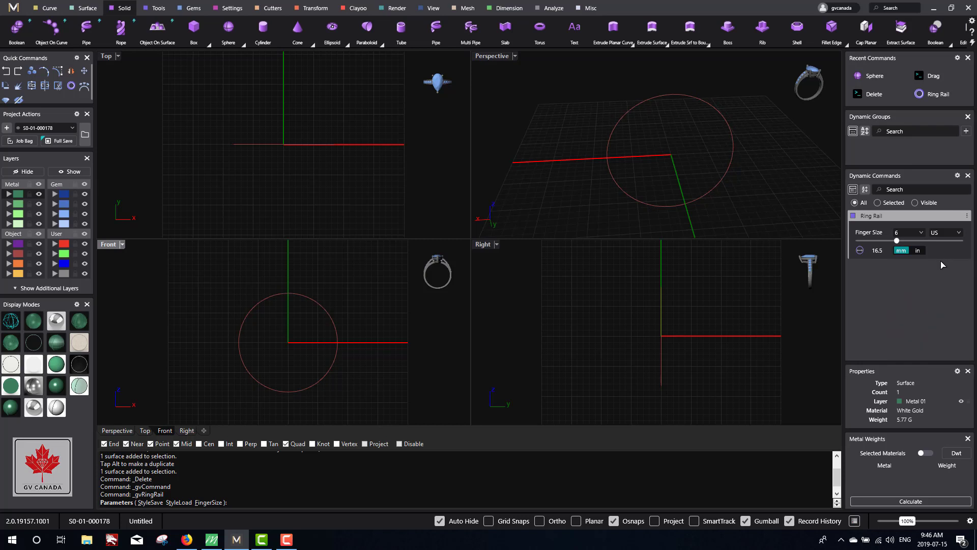
{"action": "left_click", "coordinate": [952, 236]}
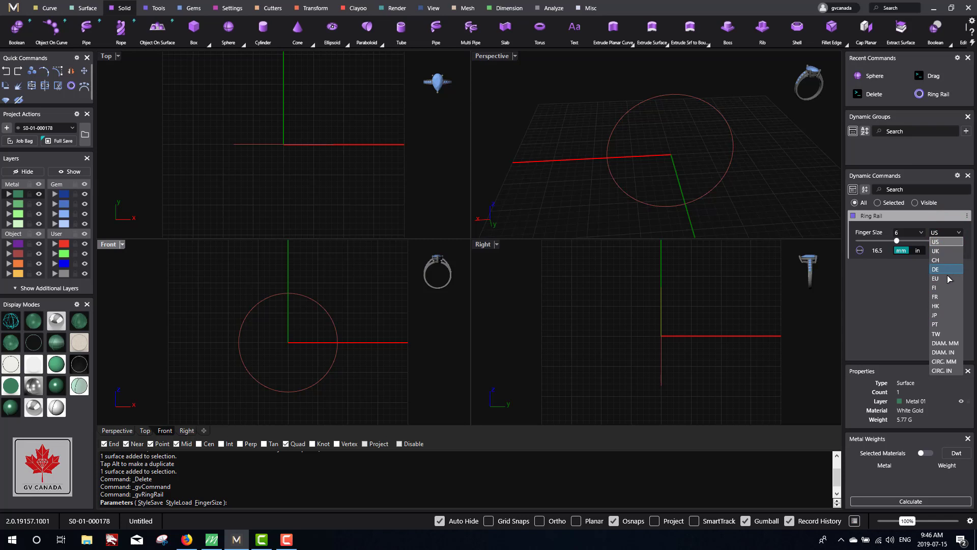
{"action": "left_click", "coordinate": [901, 305]}
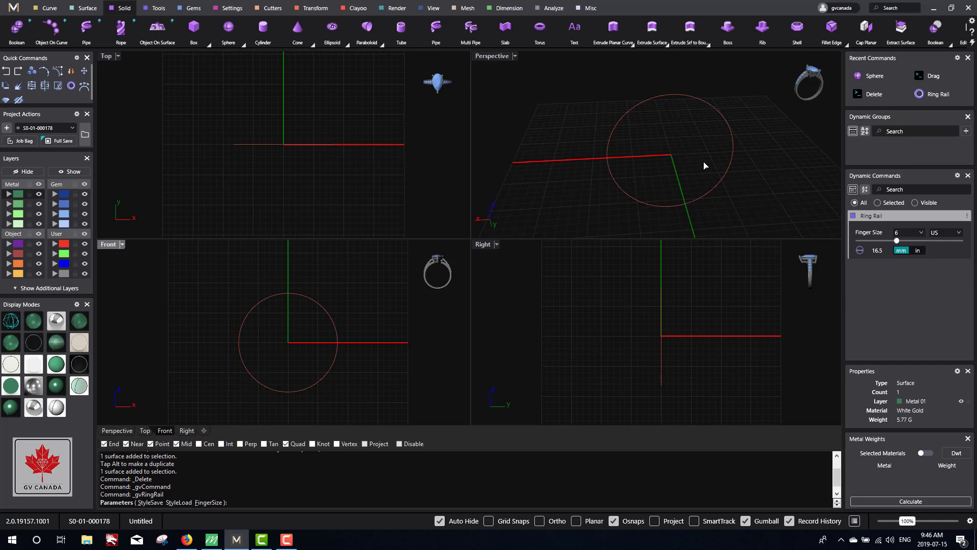
Step: End the size 6 ring rail and maximize the Perspective view with the circle upright
{"action": "right_click_drag", "start_coordinate": [705, 166], "coordinate": [682, 155]}
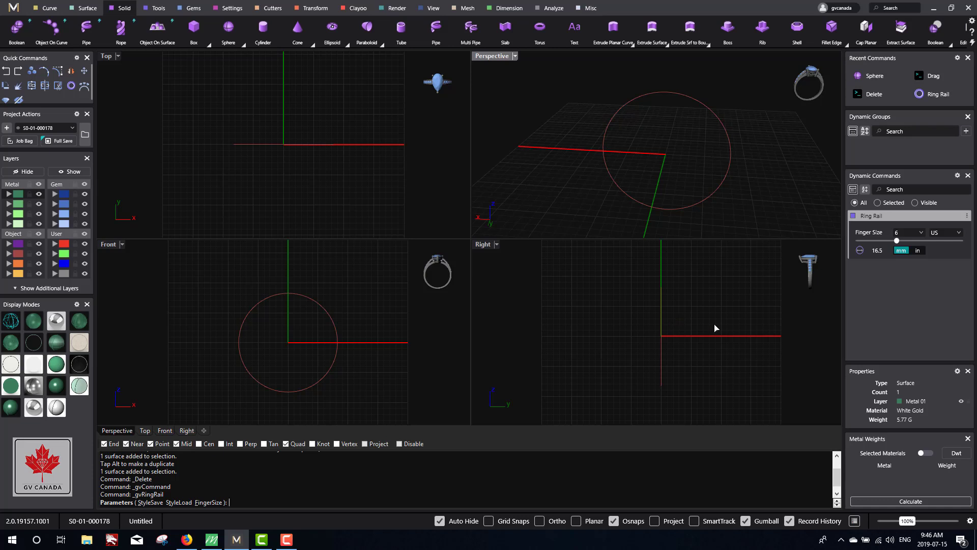
{"action": "right_click", "coordinate": [697, 298]}
{"action": "double_click", "coordinate": [487, 57]}
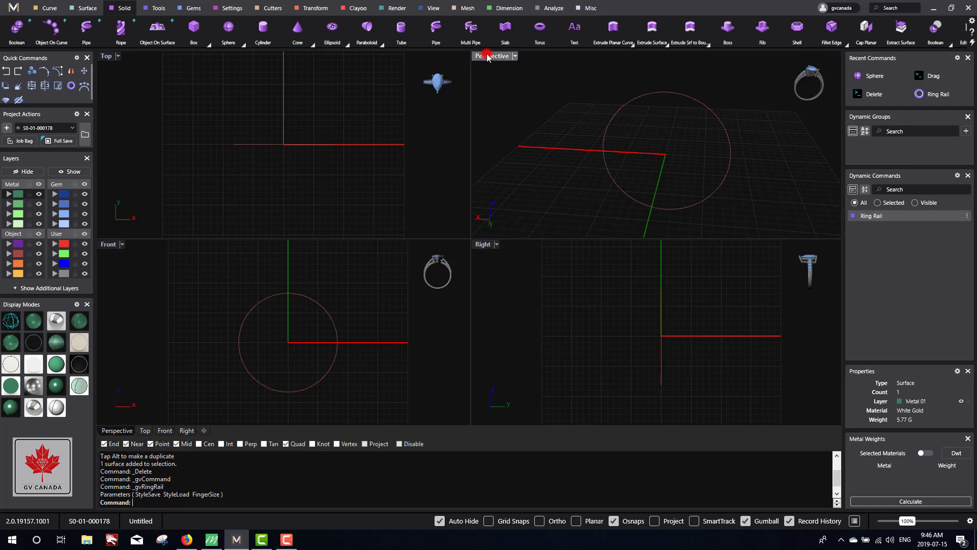
{"action": "right_click_drag", "start_coordinate": [608, 275], "coordinate": [530, 251]}
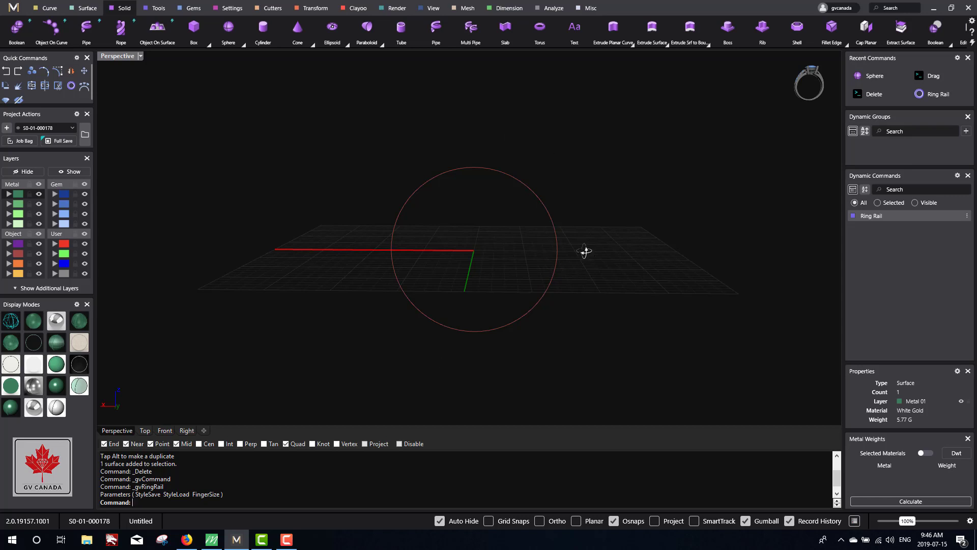
Step: Select the ring rail circle and bring up its Context Menu of curve actions
{"action": "mouse_move", "coordinate": [585, 251]}
{"action": "right_mouse_down"}
{"action": "mouse_move", "coordinate": [471, 266]}
{"action": "mouse_move", "coordinate": [582, 253]}
{"action": "mouse_move", "coordinate": [569, 246]}
{"action": "right_mouse_up"}
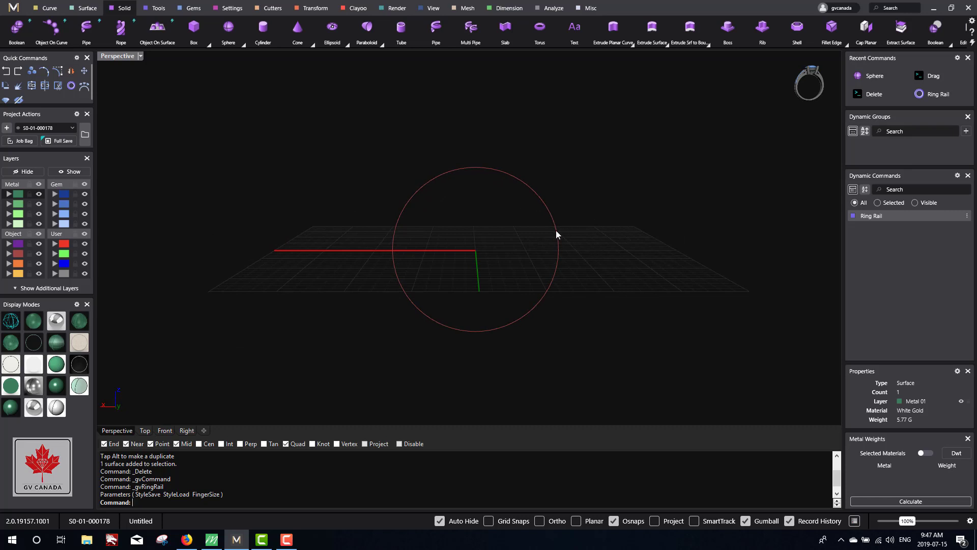
{"action": "left_click", "coordinate": [556, 230]}
{"action": "right_click_drag", "start_coordinate": [628, 261], "coordinate": [620, 144]}
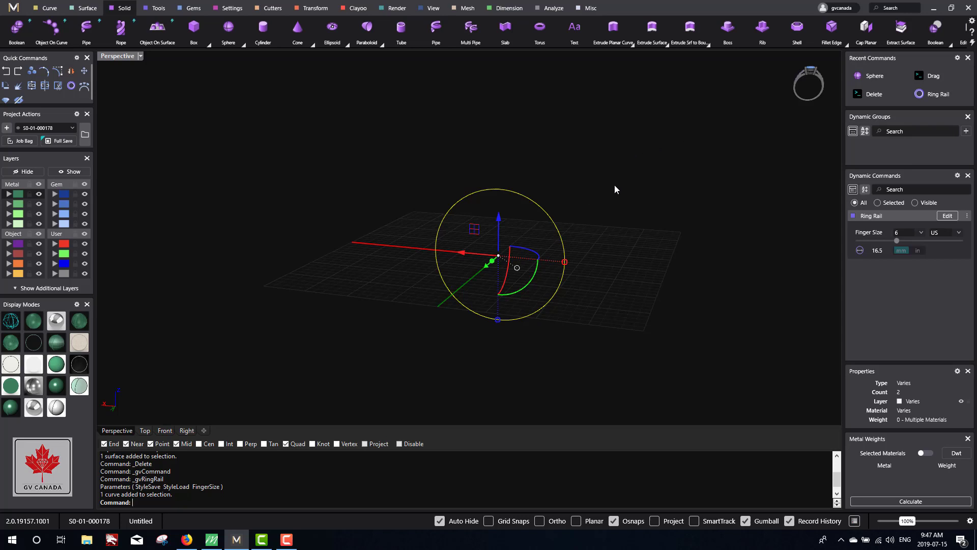
{"action": "right_click", "coordinate": [571, 178]}
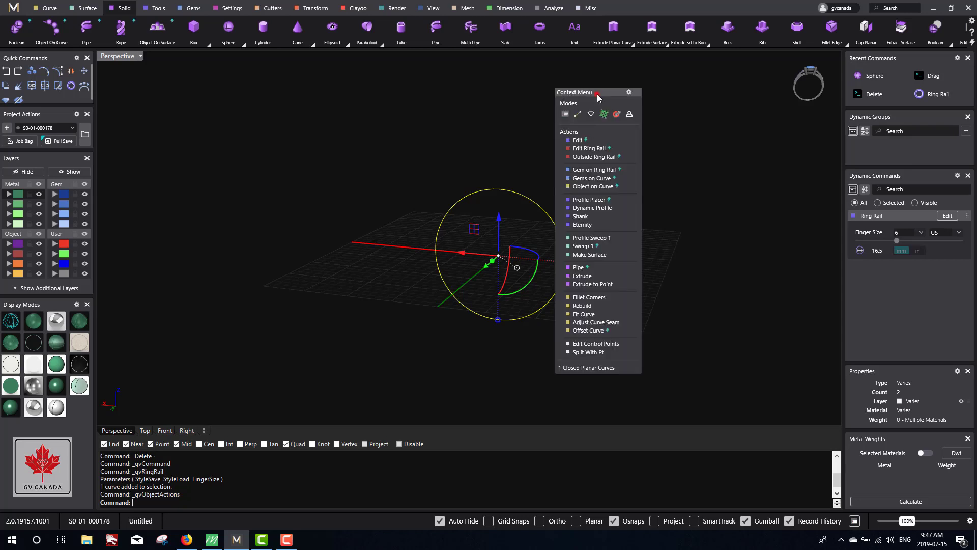
{"action": "left_click_drag", "start_coordinate": [598, 97], "coordinate": [690, 110]}
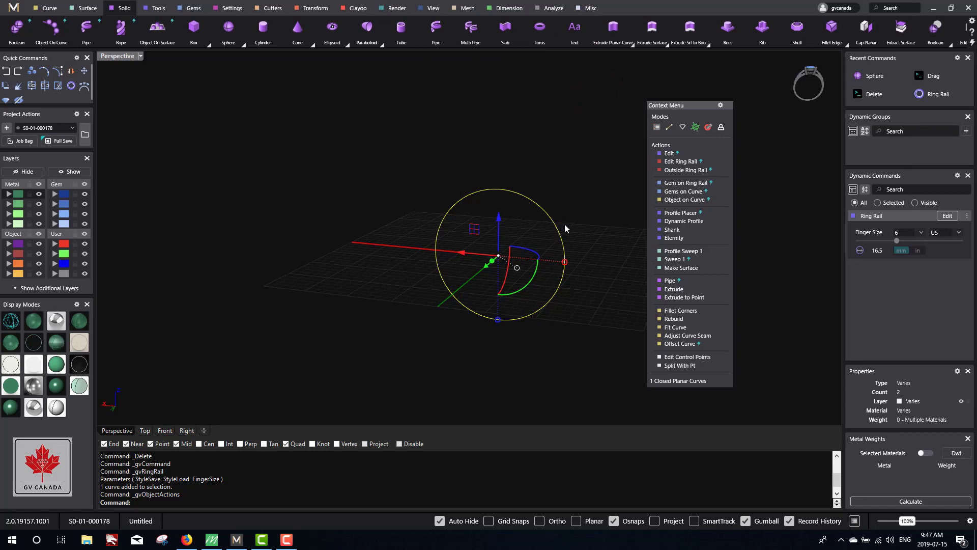
{"action": "right_click_drag", "start_coordinate": [353, 219], "coordinate": [569, 201]}
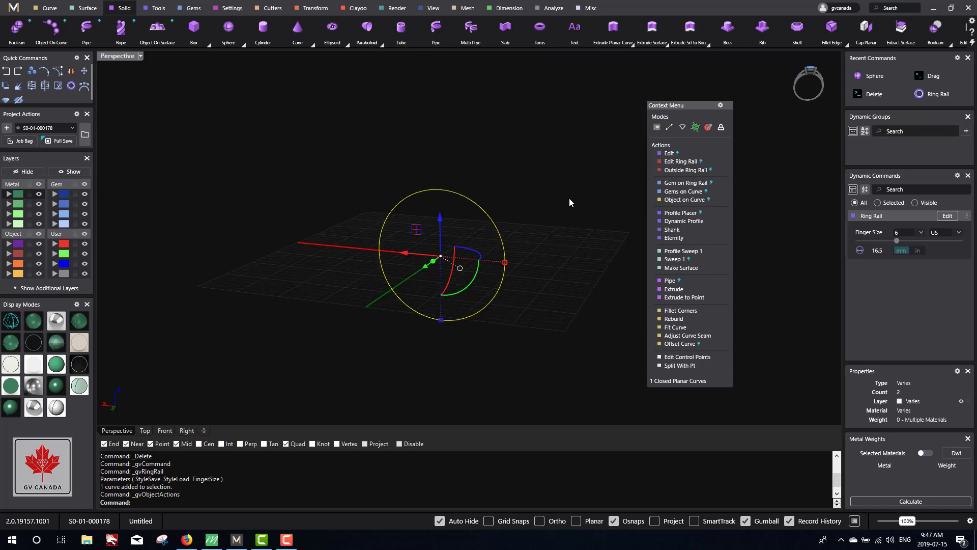
{"action": "left_click", "coordinate": [567, 196]}
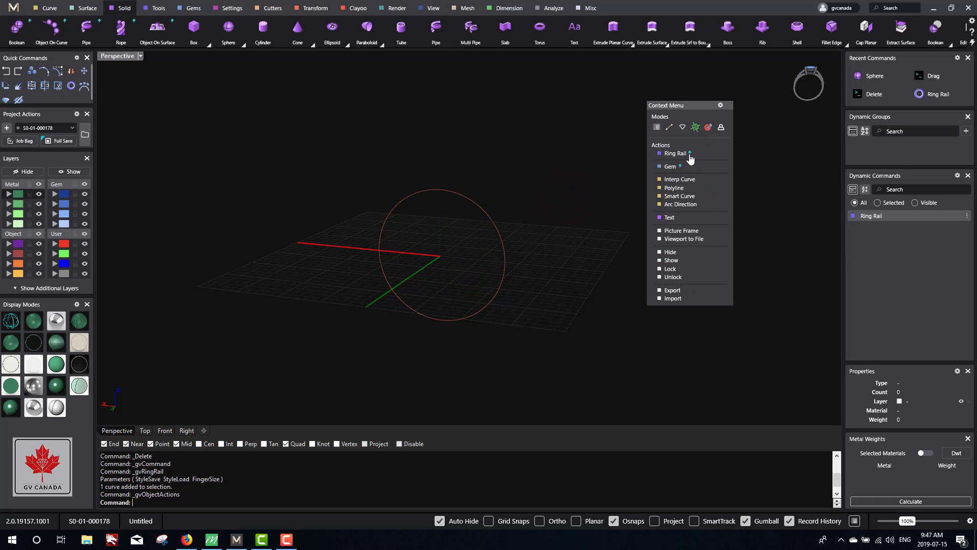
{"action": "left_click", "coordinate": [504, 248]}
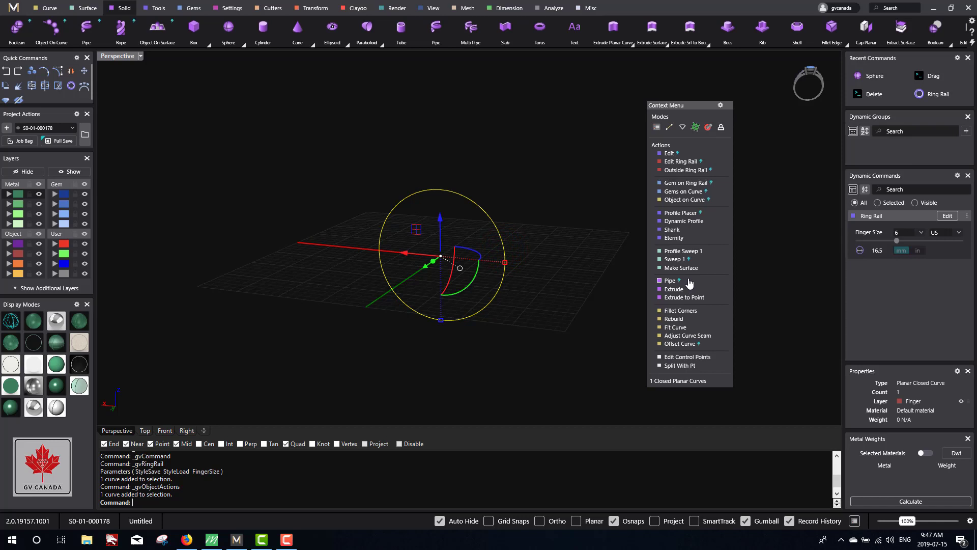
Step: Run Profile Placer on the ring rail, placing an oval profile 4 mm wide and 2 mm high
{"action": "left_click", "coordinate": [687, 214]}
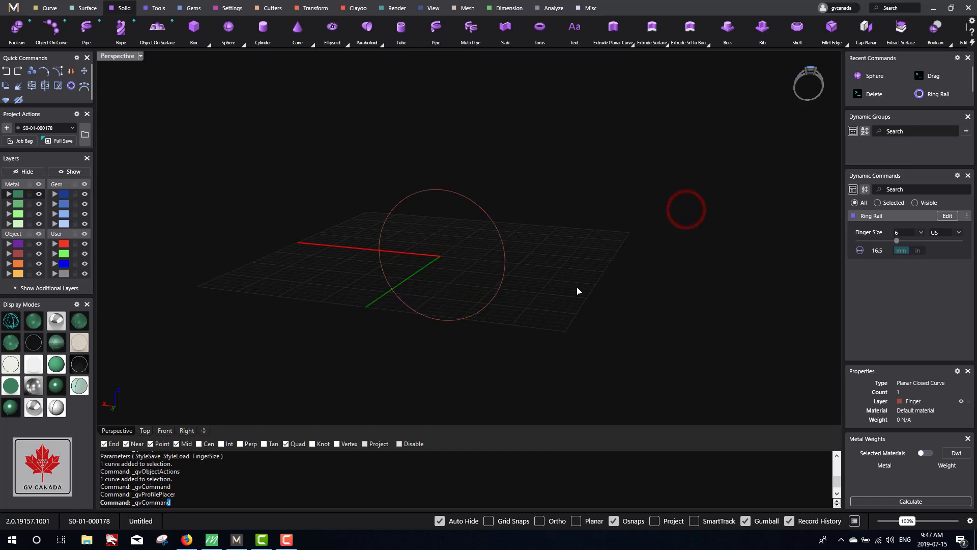
{"action": "right_click_drag", "start_coordinate": [541, 214], "coordinate": [582, 222]}
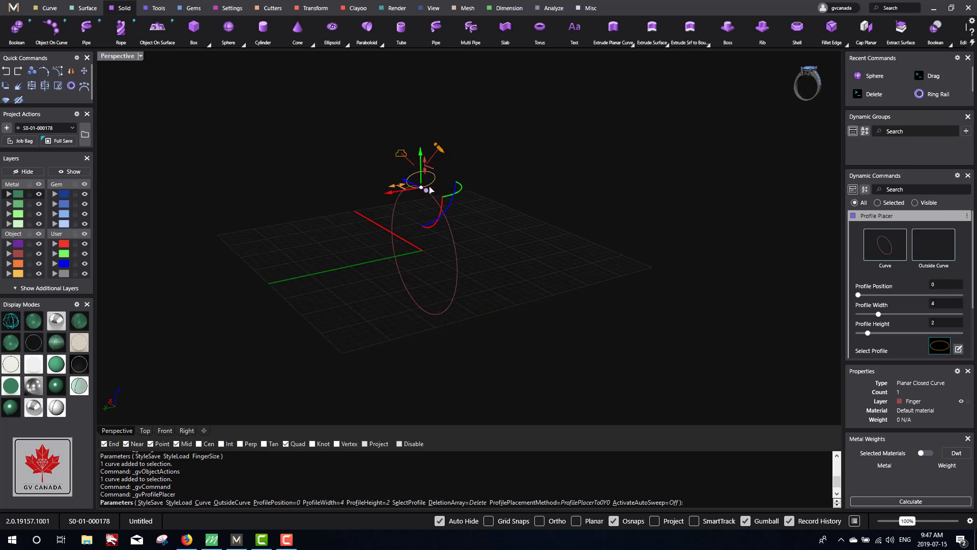
{"action": "scroll", "coordinate": [428, 188], "scroll_direction": "up", "scroll_amount": 8}
{"action": "scroll", "coordinate": [427, 186], "scroll_direction": "up", "scroll_amount": 3}
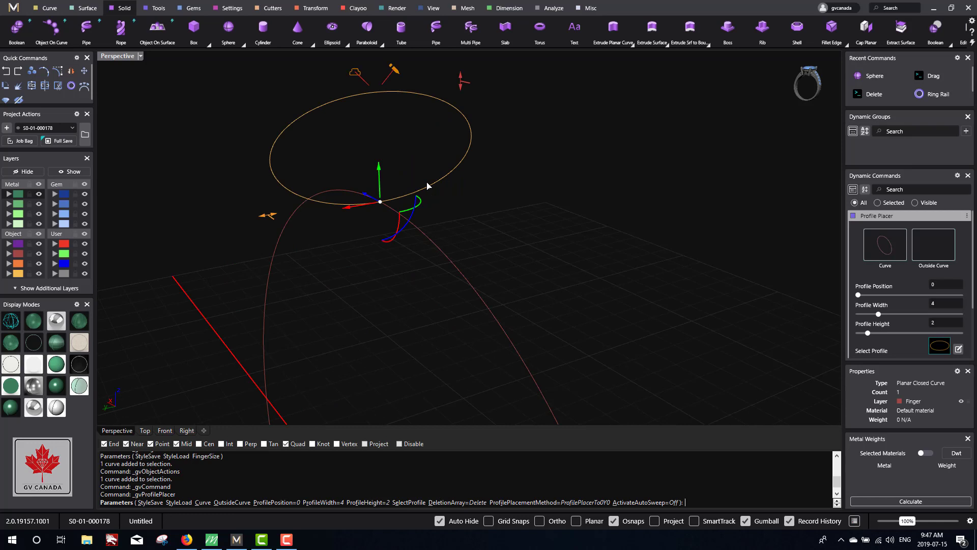
{"action": "scroll", "coordinate": [499, 236], "scroll_direction": "down", "scroll_amount": 5}
{"action": "scroll", "coordinate": [487, 253], "scroll_direction": "up", "scroll_amount": 5}
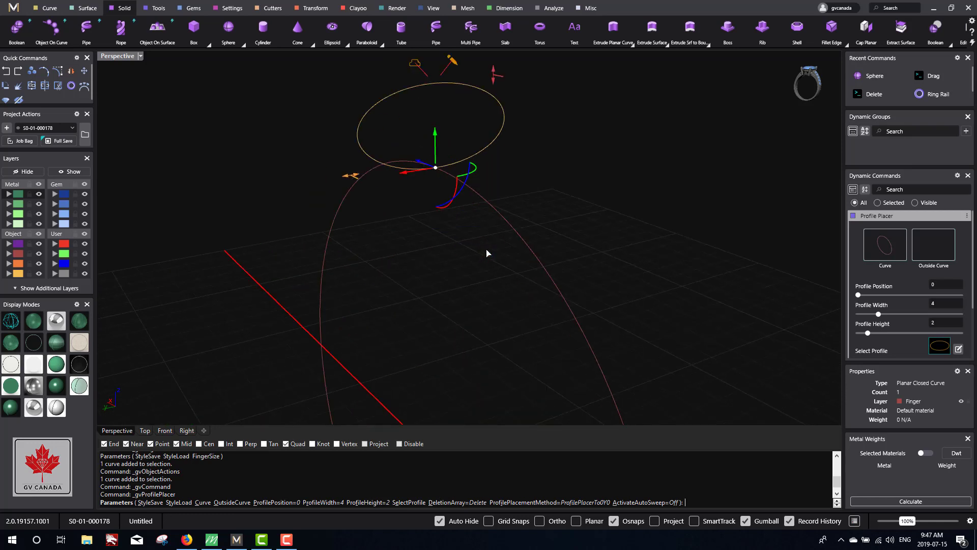
{"action": "scroll", "coordinate": [486, 253], "scroll_direction": "down", "scroll_amount": 3}
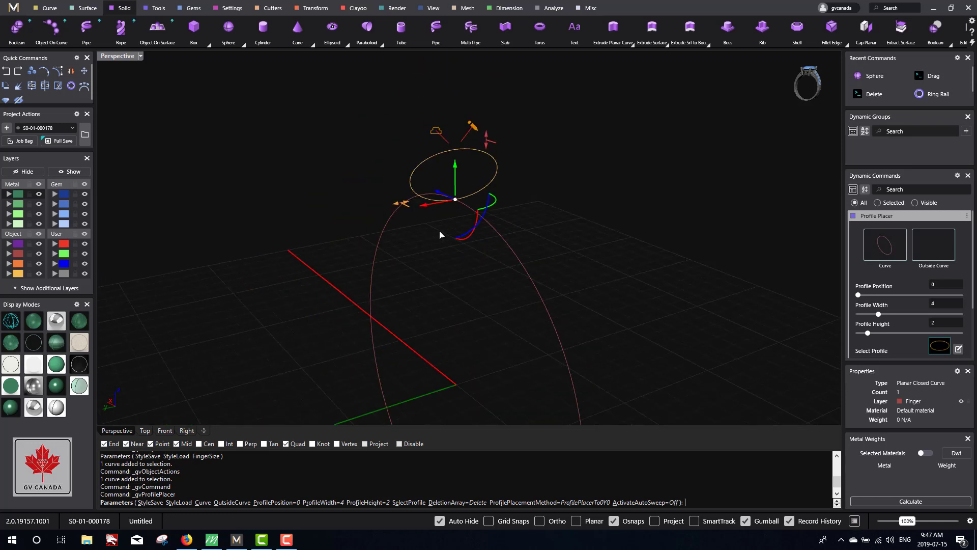
{"action": "scroll", "coordinate": [485, 242], "scroll_direction": "down", "scroll_amount": 4}
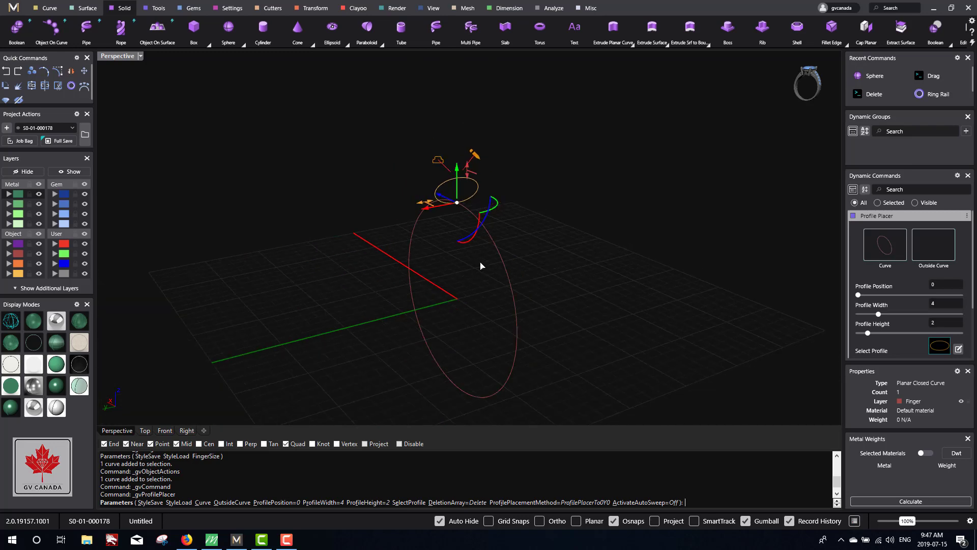
{"action": "scroll", "coordinate": [582, 247], "scroll_direction": "down", "scroll_amount": 5}
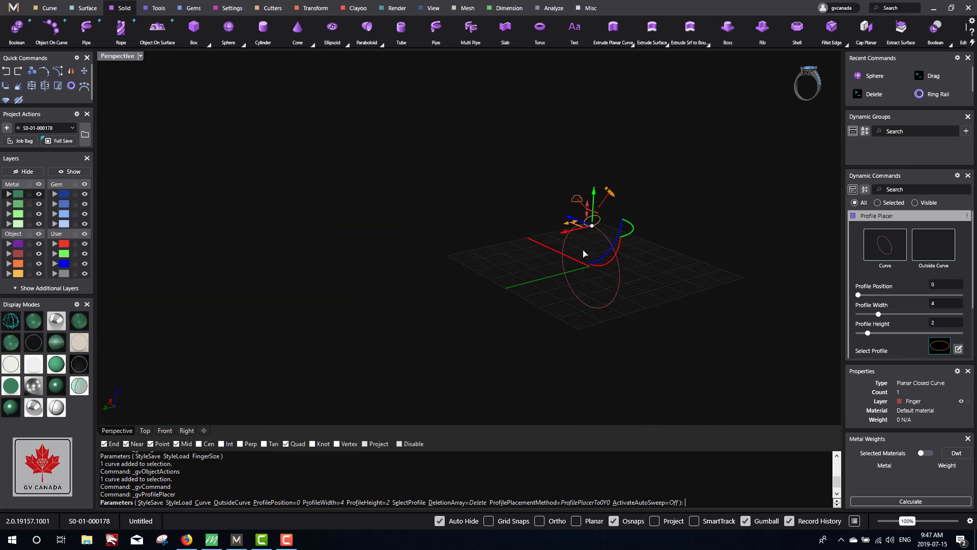
{"action": "scroll", "coordinate": [530, 257], "scroll_direction": "up", "scroll_amount": 5}
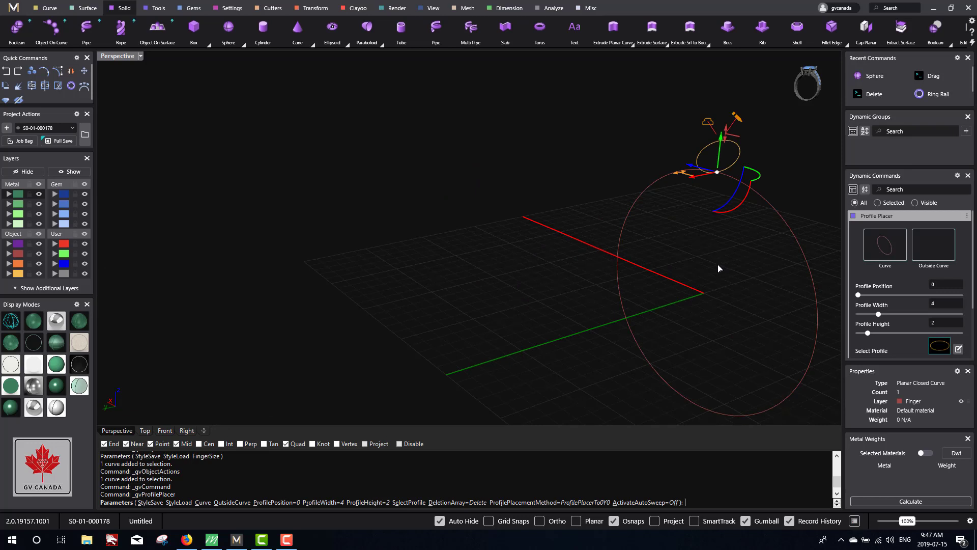
Step: Pan and orbit the Perspective view to frame the oval profile on the rail
{"action": "right_click_drag", "start_coordinate": [723, 267], "coordinate": [505, 245], "text": "shift"}
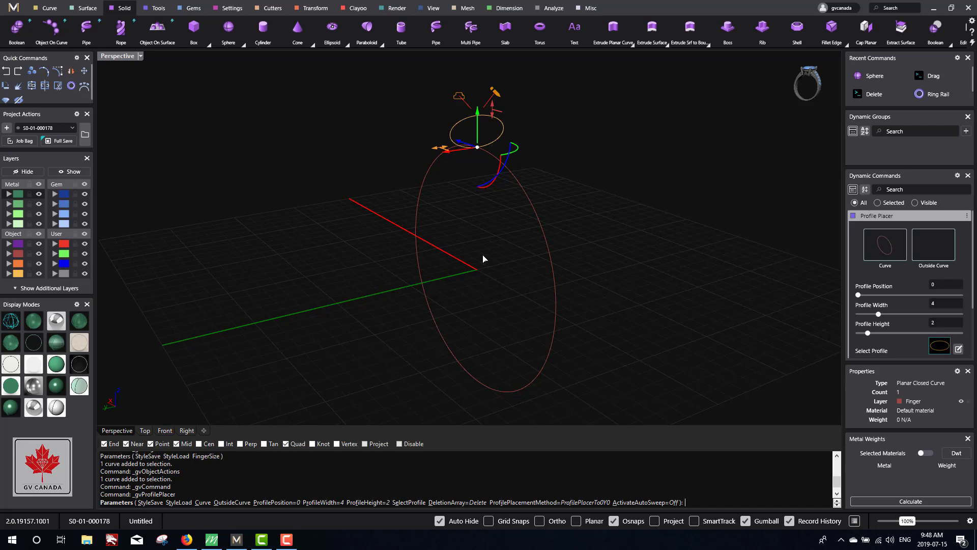
{"action": "right_click_drag", "start_coordinate": [477, 260], "coordinate": [431, 259]}
{"action": "scroll", "coordinate": [501, 200], "scroll_direction": "up", "scroll_amount": 3}
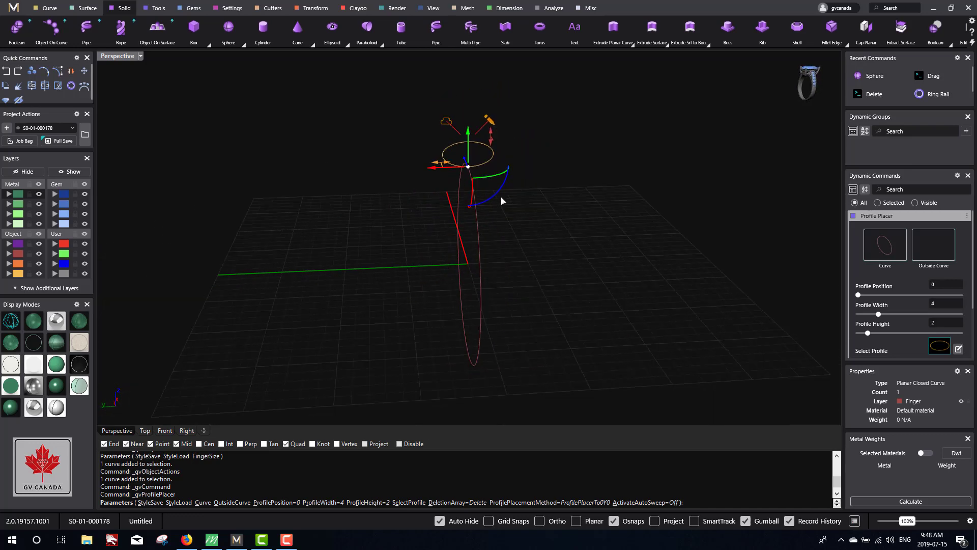
{"action": "scroll", "coordinate": [483, 153], "scroll_direction": "up", "scroll_amount": 1}
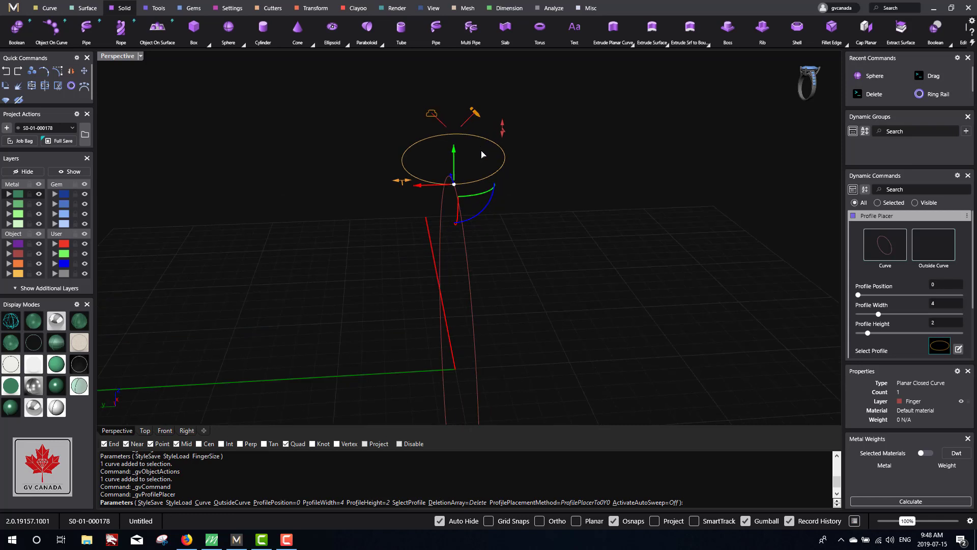
{"action": "scroll", "coordinate": [483, 153], "scroll_direction": "up", "scroll_amount": 2}
{"action": "scroll", "coordinate": [481, 160], "scroll_direction": "down", "scroll_amount": 4}
{"action": "scroll", "coordinate": [481, 175], "scroll_direction": "up", "scroll_amount": 3}
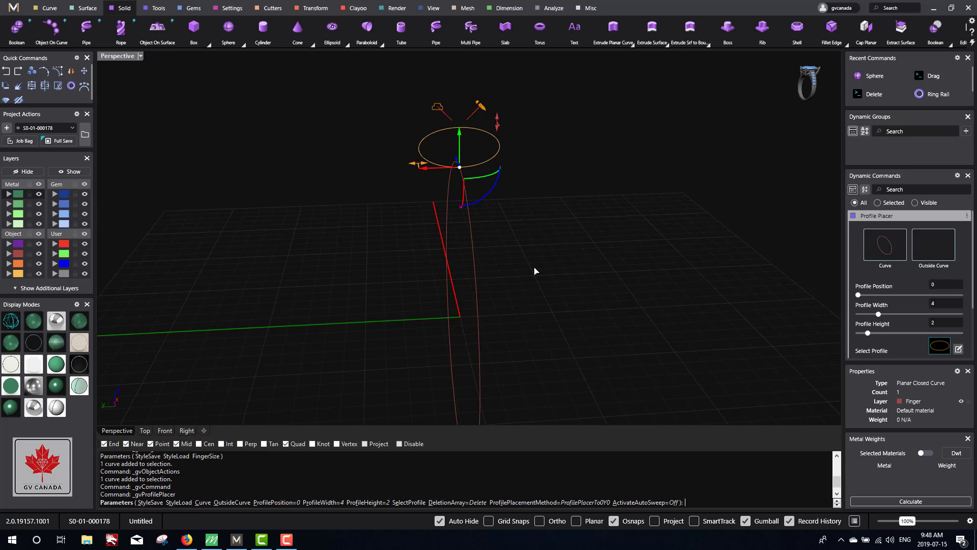
{"action": "right_click_drag", "start_coordinate": [506, 254], "coordinate": [609, 182], "text": "shift"}
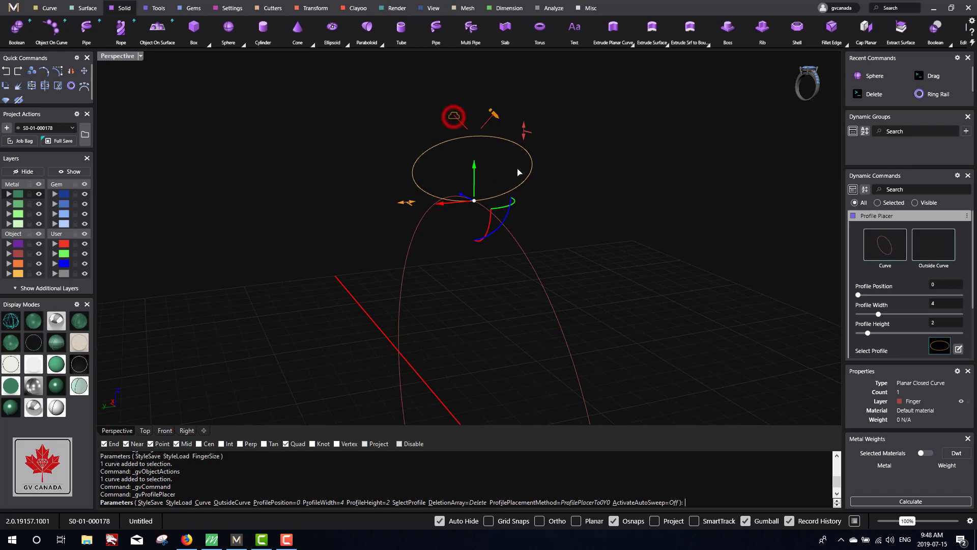
Step: Swap the oval for shank profile 16 from the Content Manager, then close the library
{"action": "left_click", "coordinate": [454, 118]}
{"action": "left_click_drag", "start_coordinate": [438, 100], "coordinate": [608, 108]}
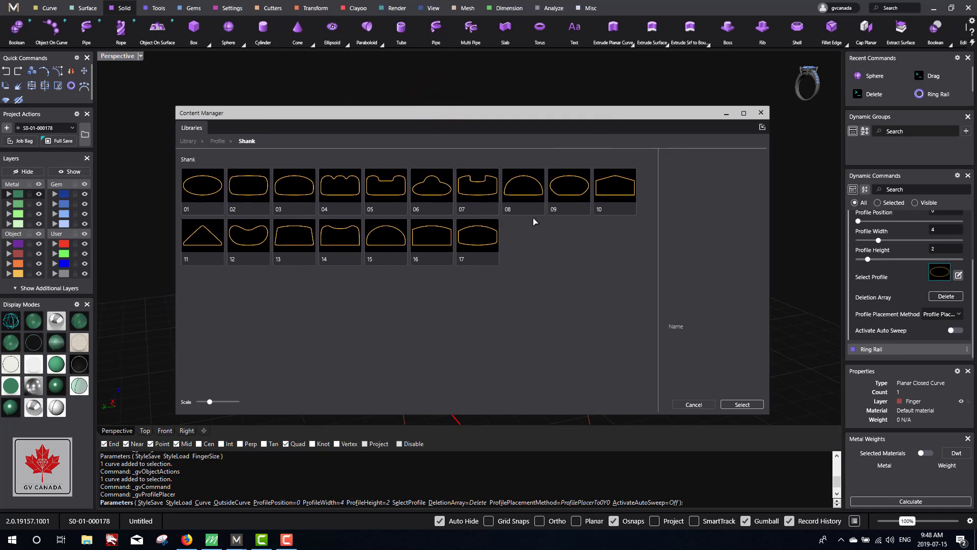
{"action": "double_click", "coordinate": [435, 243]}
{"action": "mouse_move", "coordinate": [723, 207]}
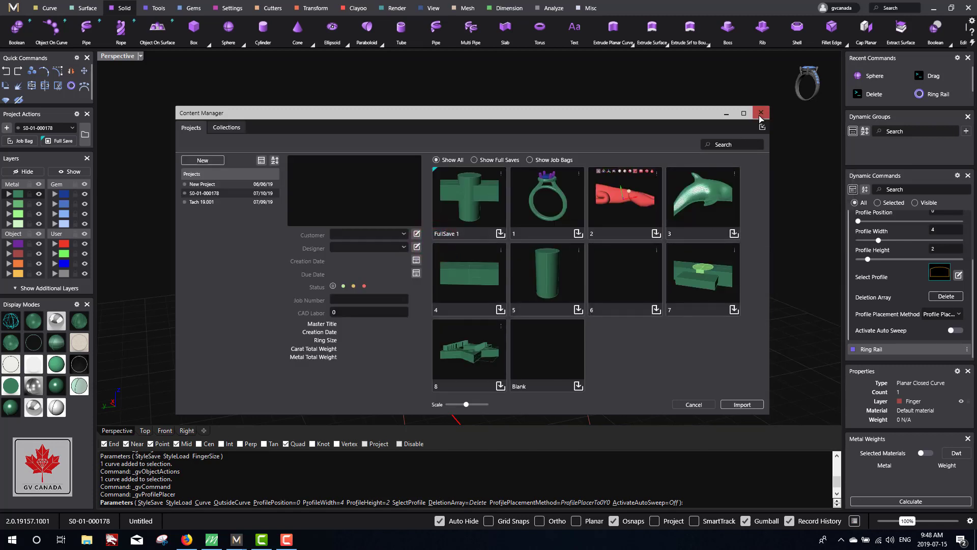
{"action": "left_click", "coordinate": [760, 113]}
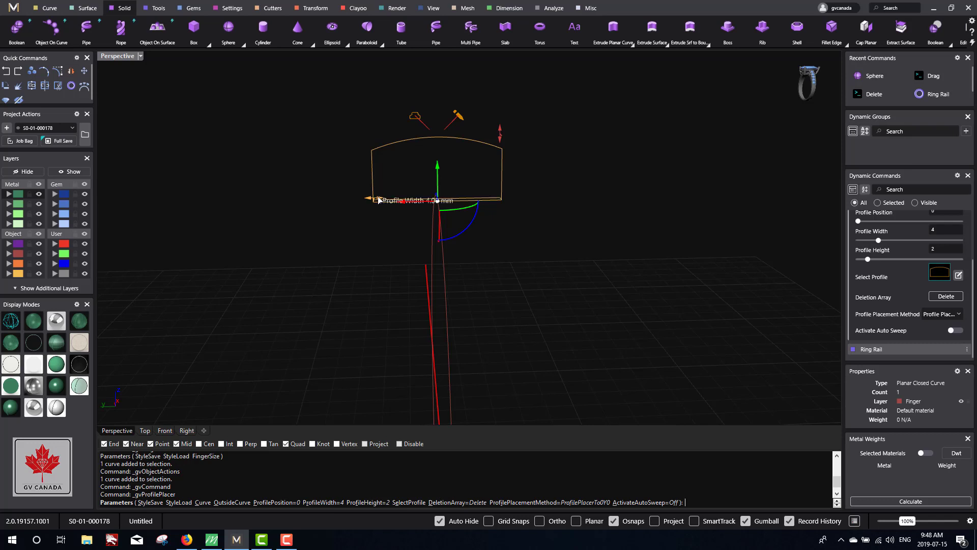
Step: Adjust the domed profile's width with the gumball until it reads exactly 2.00 mm
{"action": "left_click_drag", "start_coordinate": [378, 200], "coordinate": [440, 208]}
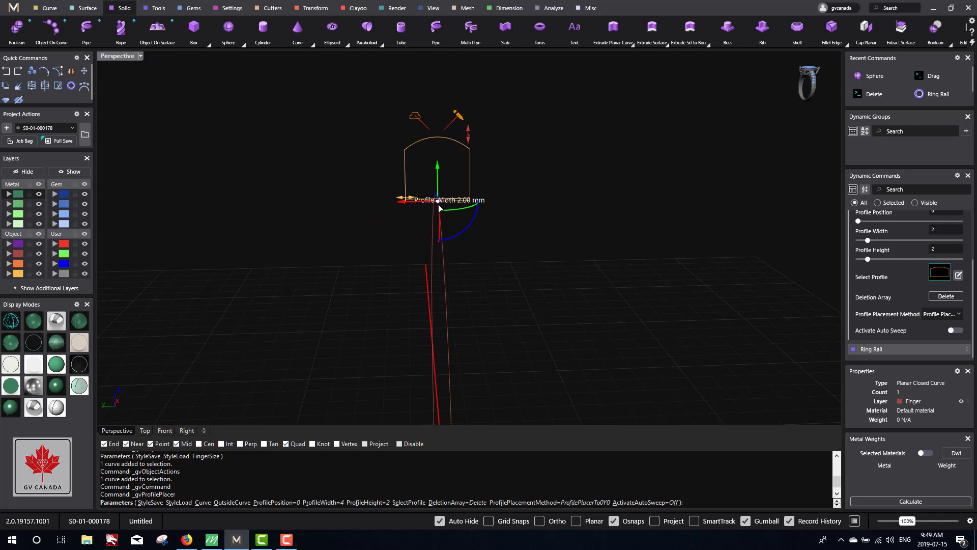
{"action": "left_click_drag", "start_coordinate": [436, 208], "coordinate": [406, 220]}
{"action": "right_click_drag", "start_coordinate": [458, 234], "coordinate": [508, 260]}
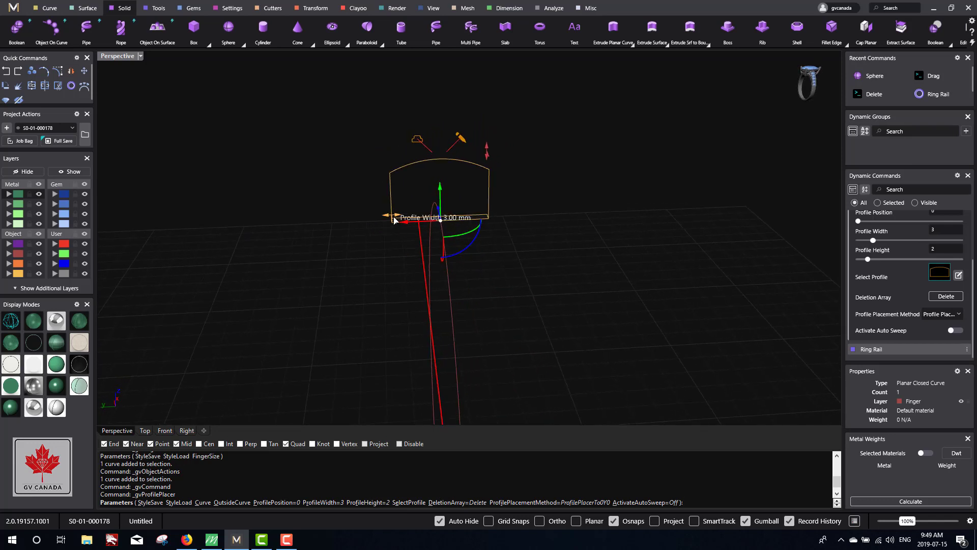
{"action": "left_click_drag", "start_coordinate": [393, 216], "coordinate": [388, 222]}
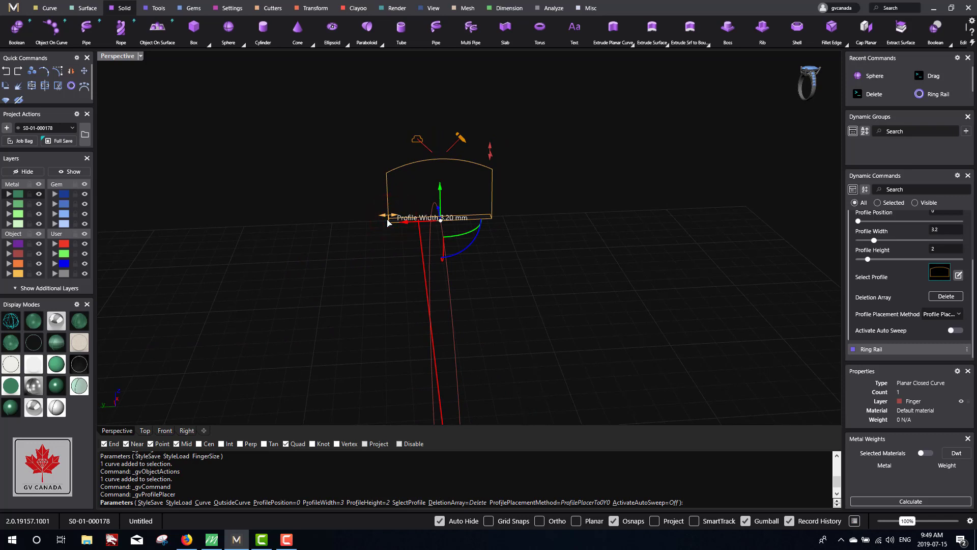
{"action": "left_click_drag", "start_coordinate": [384, 221], "coordinate": [383, 222]}
{"action": "mouse_move", "coordinate": [622, 255]}
{"action": "right_mouse_down"}
{"action": "mouse_move", "coordinate": [585, 253]}
{"action": "mouse_move", "coordinate": [637, 238]}
{"action": "mouse_move", "coordinate": [620, 236]}
{"action": "mouse_move", "coordinate": [628, 253]}
{"action": "mouse_move", "coordinate": [607, 260]}
{"action": "mouse_move", "coordinate": [643, 243]}
{"action": "mouse_move", "coordinate": [622, 245]}
{"action": "right_mouse_up"}
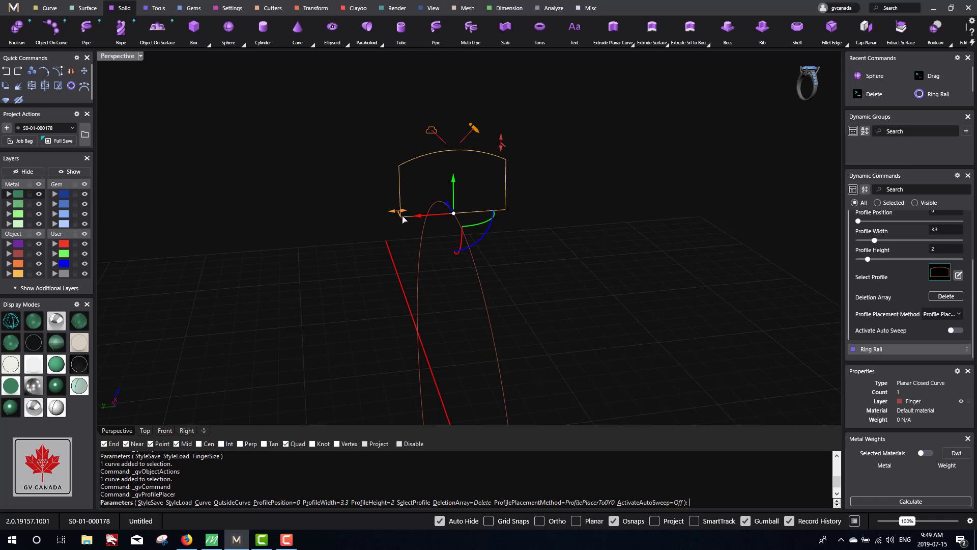
{"action": "mouse_move", "coordinate": [402, 215]}
{"action": "left_click_drag", "start_coordinate": [396, 213], "coordinate": [430, 229]}
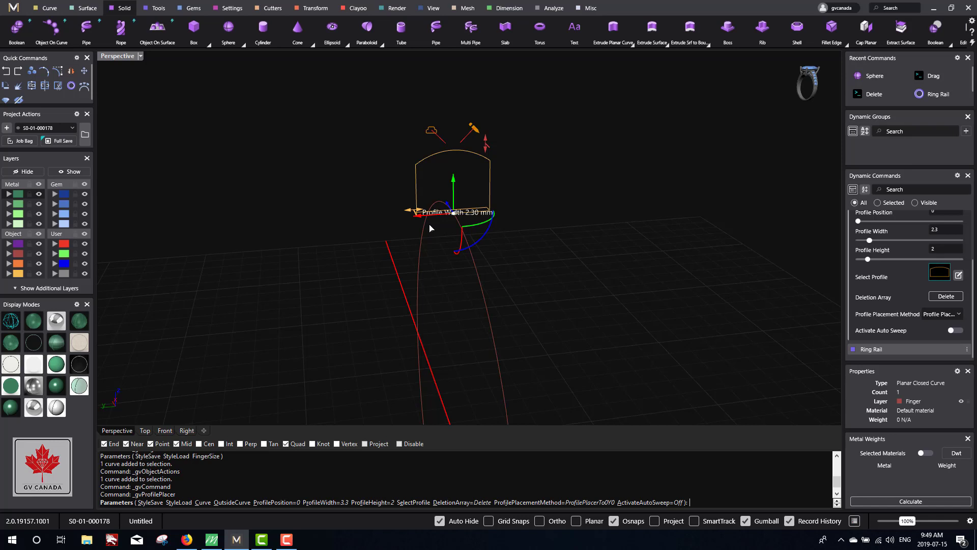
{"action": "left_click_drag", "start_coordinate": [431, 228], "coordinate": [456, 219]}
Step: Lower the profile height to 1.80 mm
{"action": "right_click_drag", "start_coordinate": [456, 219], "coordinate": [547, 218]}
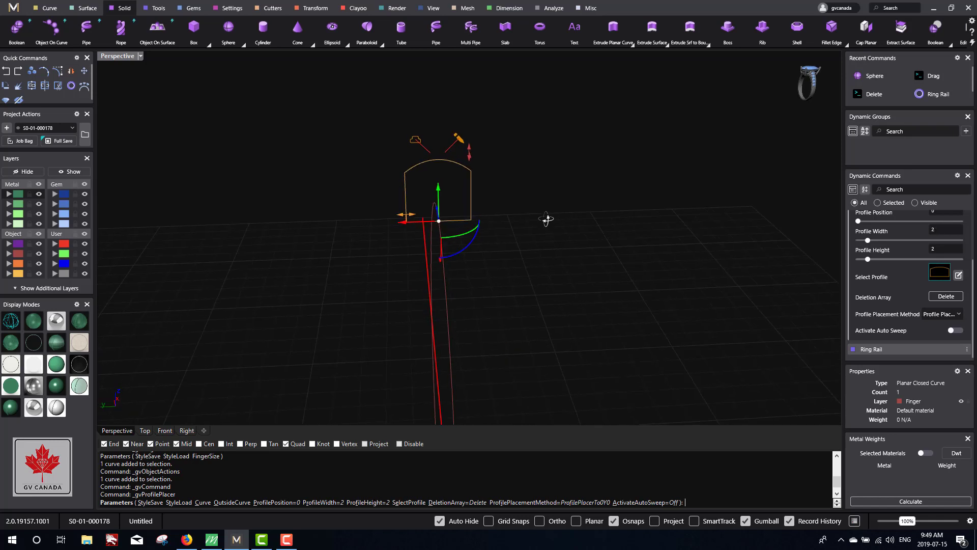
{"action": "left_click_drag", "start_coordinate": [471, 156], "coordinate": [470, 163]}
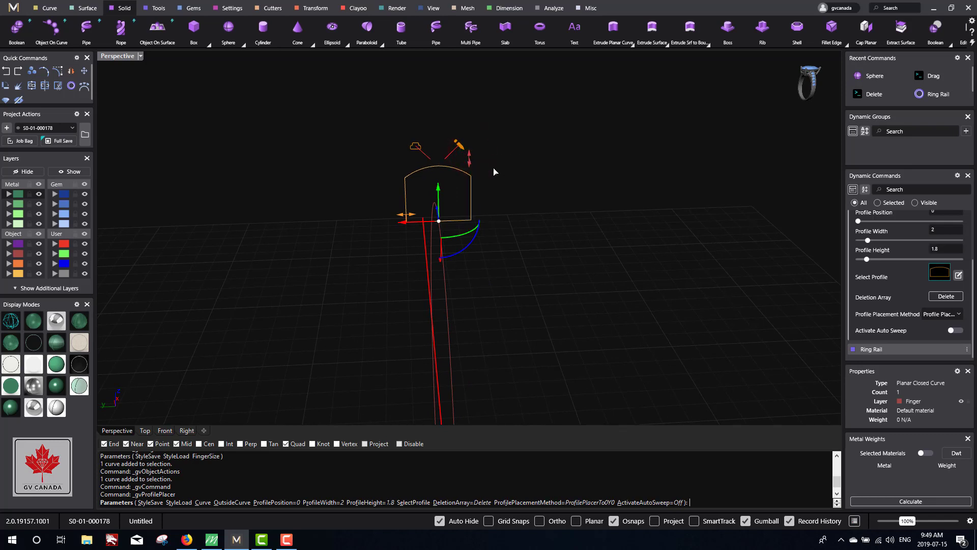
{"action": "mouse_move", "coordinate": [493, 168]}
{"action": "right_mouse_down"}
{"action": "mouse_move", "coordinate": [534, 194]}
{"action": "mouse_move", "coordinate": [507, 185]}
{"action": "mouse_move", "coordinate": [502, 163]}
{"action": "right_mouse_up"}
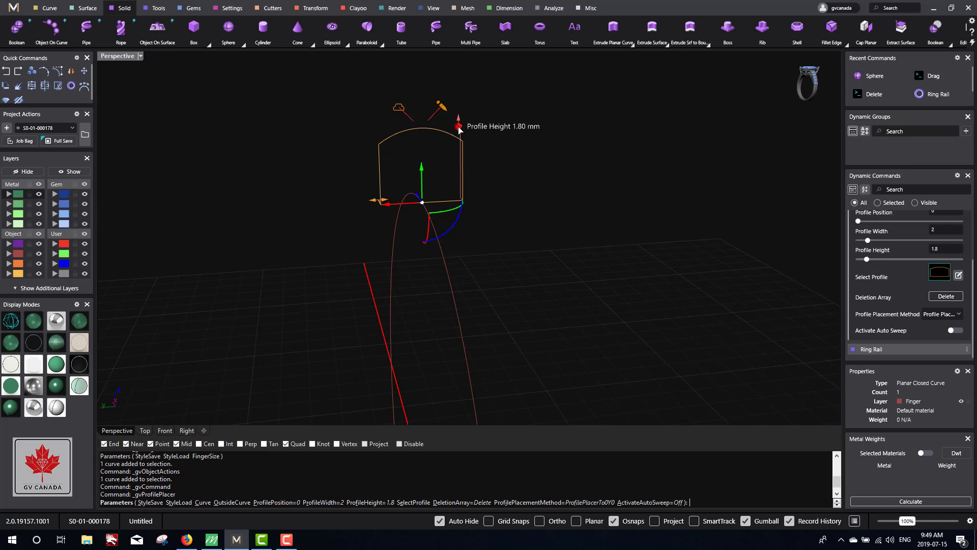
{"action": "mouse_move", "coordinate": [459, 129]}
{"action": "left_mouse_down"}
{"action": "mouse_move", "coordinate": [459, 119]}
{"action": "mouse_move", "coordinate": [461, 126]}
{"action": "left_mouse_up"}
{"action": "right_click_drag", "start_coordinate": [461, 127], "coordinate": [498, 183]}
Step: End Profile Placer, fixing the 2 × 1.8 mm domed profile atop the 16.5 mm rail
{"action": "key", "text": "Return"}
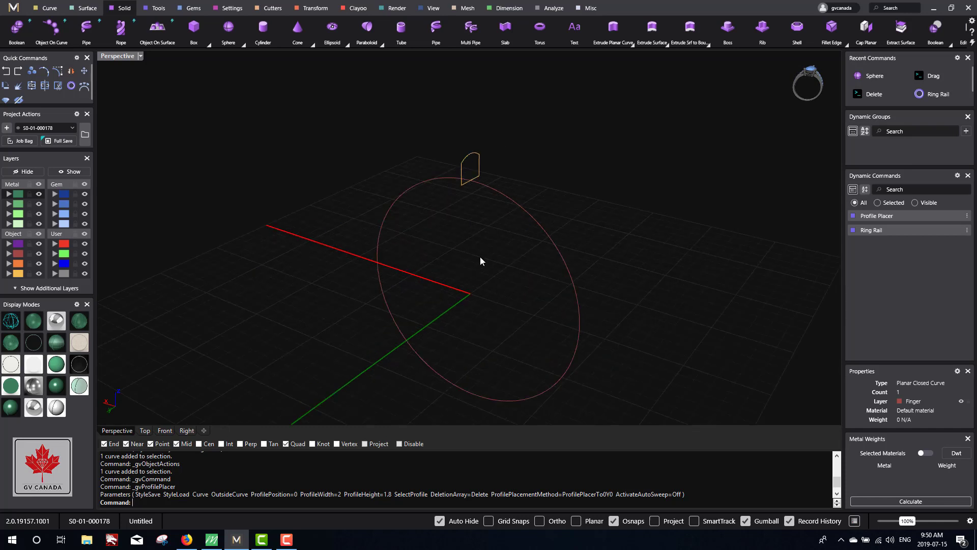
{"action": "scroll", "coordinate": [480, 257], "scroll_direction": "down", "scroll_amount": 3}
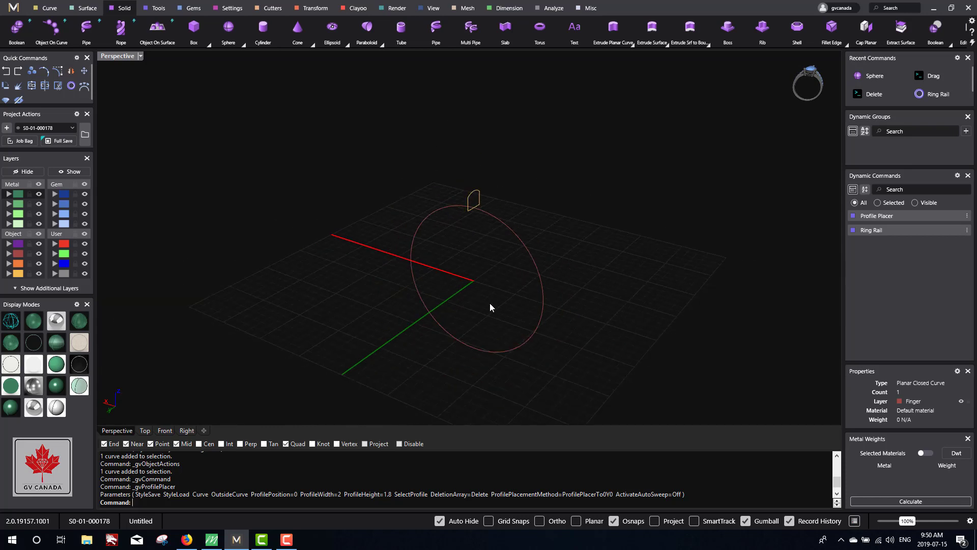
{"action": "scroll", "coordinate": [515, 256], "scroll_direction": "up", "scroll_amount": 2}
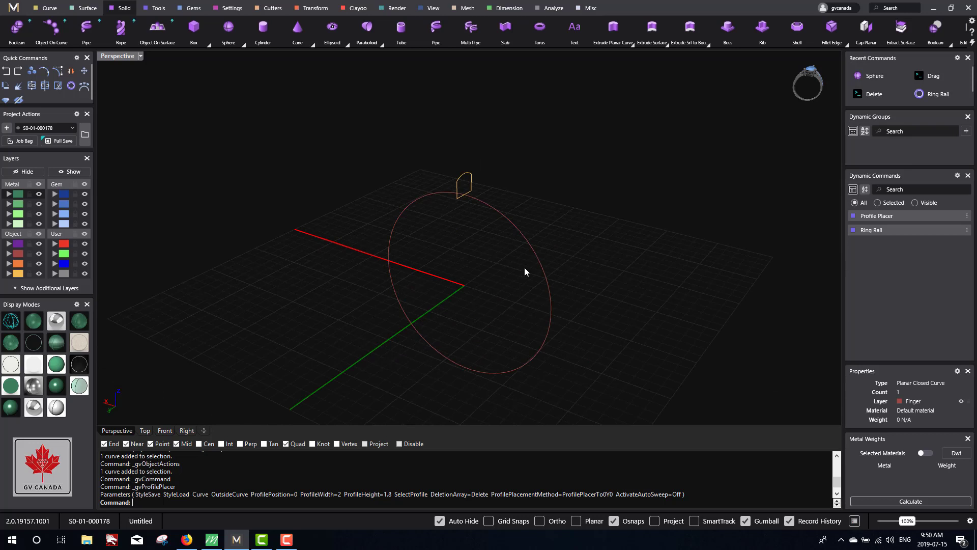
{"action": "mouse_move", "coordinate": [885, 222]}
{"action": "right_click_drag", "start_coordinate": [585, 260], "coordinate": [586, 229]}
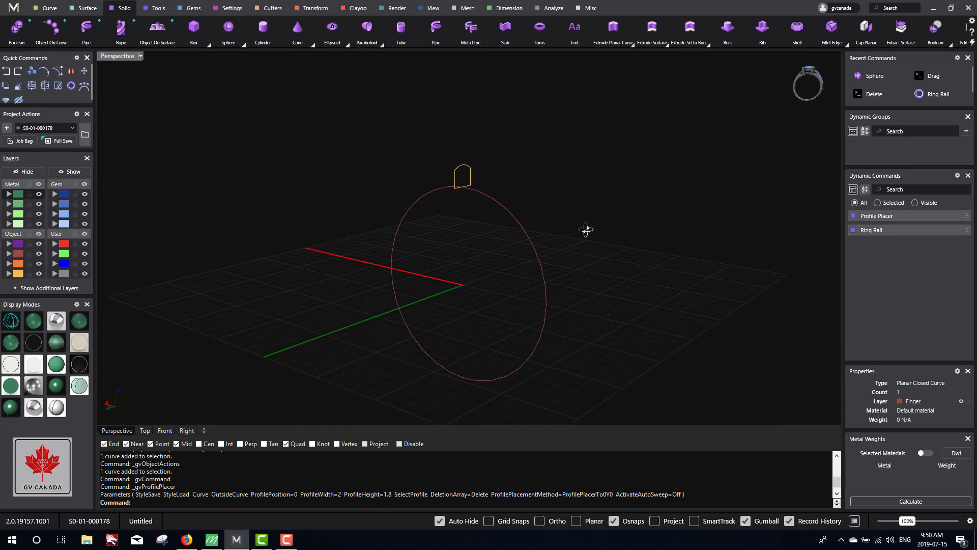
Step: Select the ring rail and start Sweep 1 from its Context Menu
{"action": "left_click", "coordinate": [540, 267]}
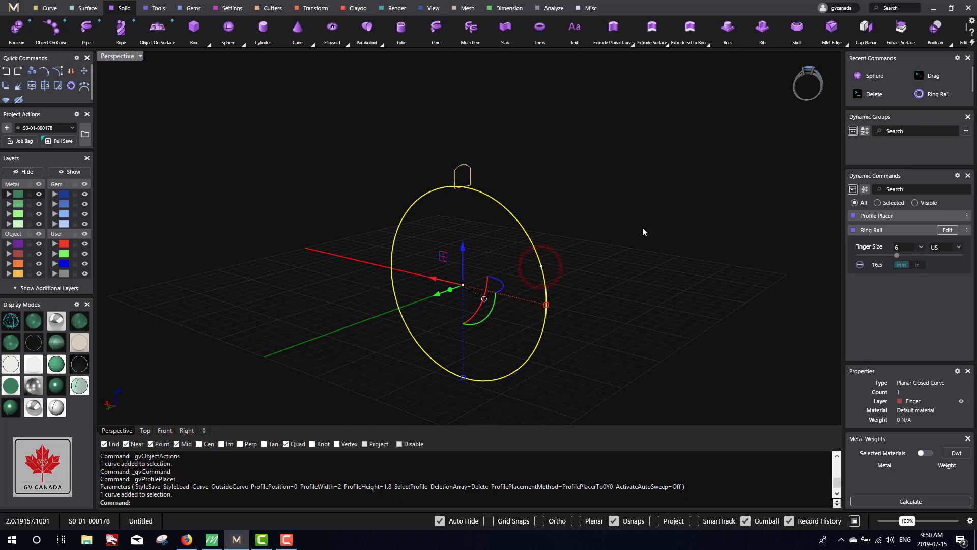
{"action": "right_click", "coordinate": [652, 185]}
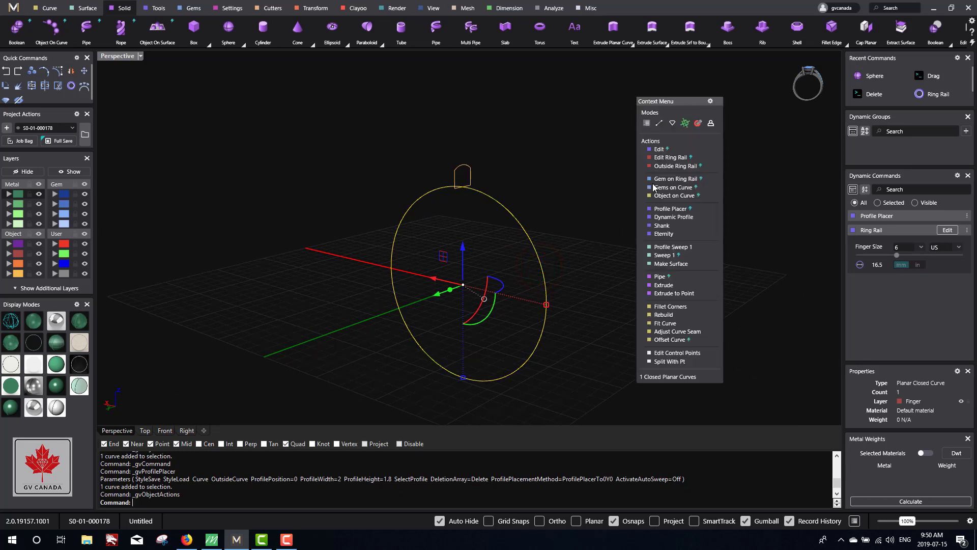
{"action": "left_click", "coordinate": [676, 257]}
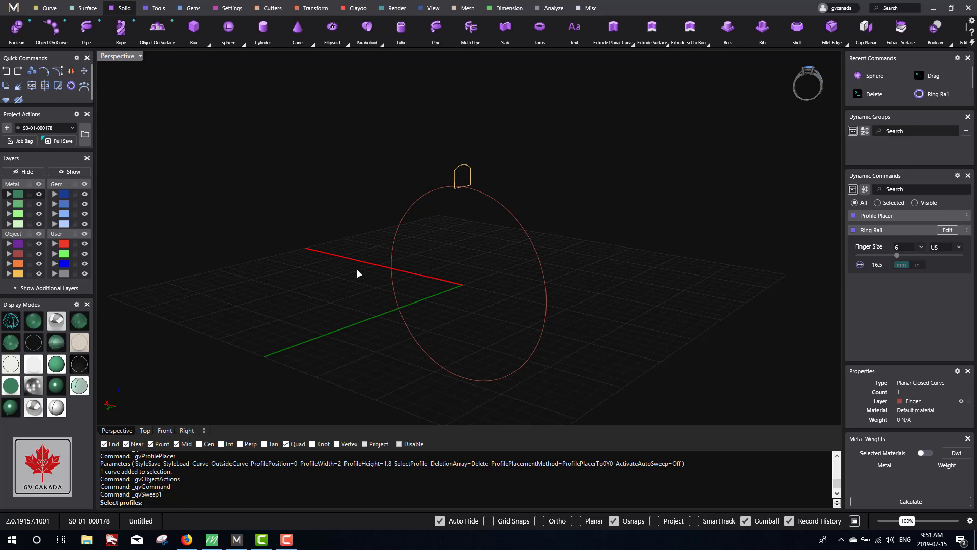
Step: Sweep the domed profile around the 16.5 mm rail into a ring band and end Sweep 1
{"action": "left_click", "coordinate": [472, 180]}
{"action": "right_click_drag", "start_coordinate": [540, 193], "coordinate": [537, 216]}
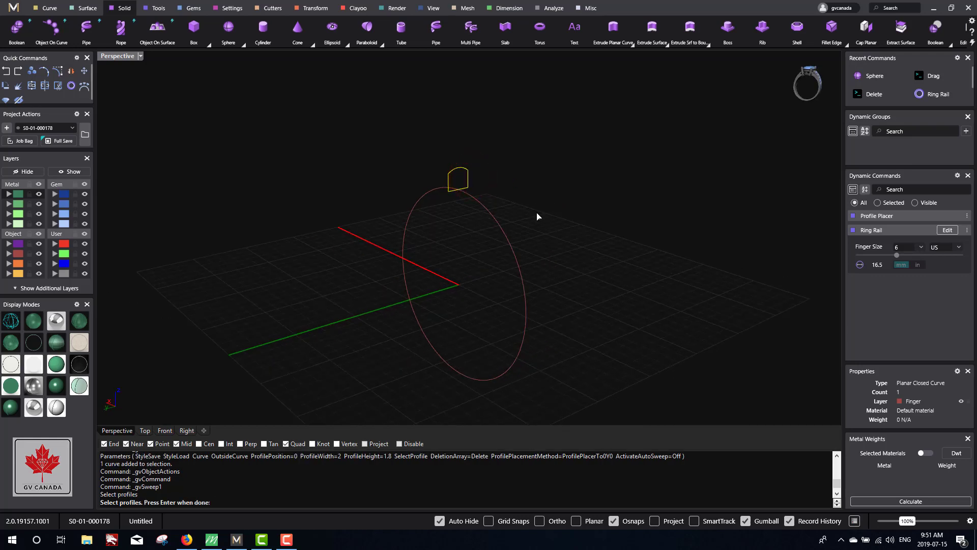
{"action": "key", "text": "Return"}
{"action": "right_click_drag", "start_coordinate": [526, 220], "coordinate": [473, 219]}
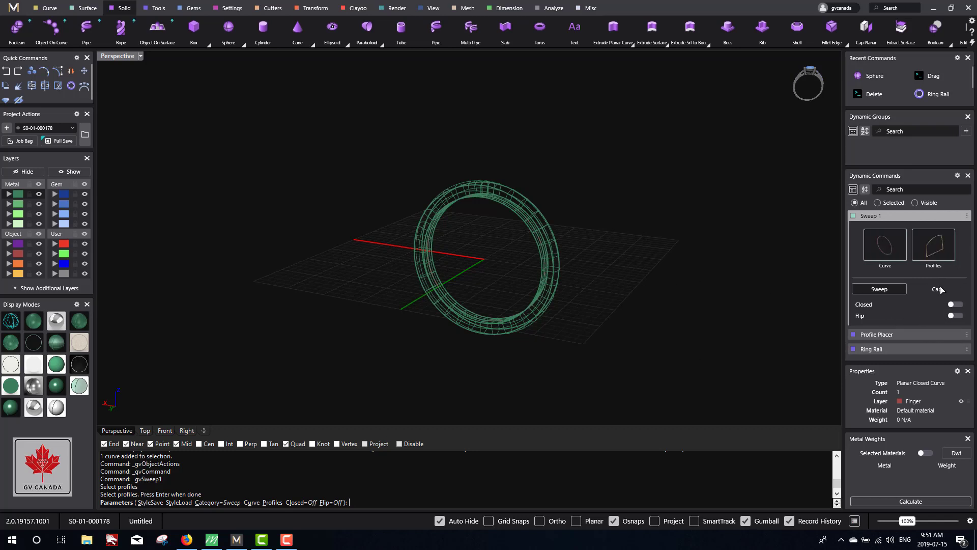
{"action": "right_click_drag", "start_coordinate": [615, 212], "coordinate": [494, 181]}
{"action": "right_click", "coordinate": [621, 246]}
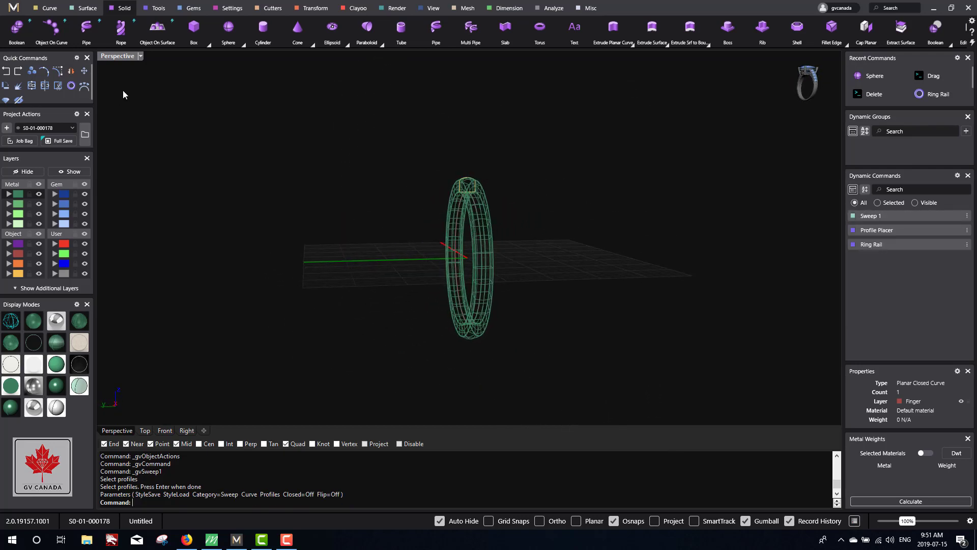
Step: Orbit the ring band in Shaded mode, then preview it rendered as polished metal
{"action": "right_click_drag", "start_coordinate": [319, 178], "coordinate": [353, 195]}
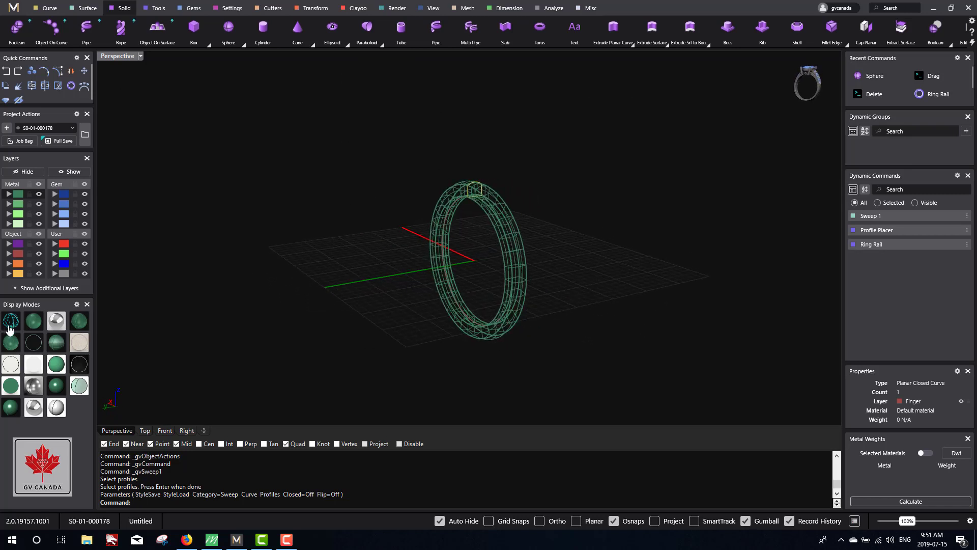
{"action": "left_click", "coordinate": [36, 327]}
{"action": "mouse_move", "coordinate": [494, 266]}
{"action": "right_mouse_down"}
{"action": "mouse_move", "coordinate": [475, 264]}
{"action": "mouse_move", "coordinate": [578, 288]}
{"action": "mouse_move", "coordinate": [602, 377]}
{"action": "mouse_move", "coordinate": [515, 289]}
{"action": "right_mouse_up"}
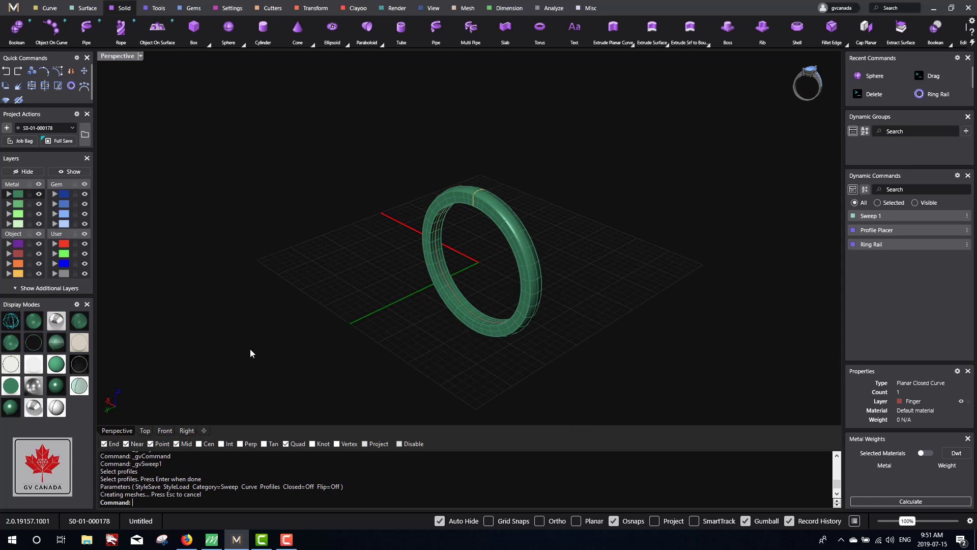
{"action": "left_click", "coordinate": [56, 321]}
{"action": "right_click_drag", "start_coordinate": [627, 271], "coordinate": [719, 335]}
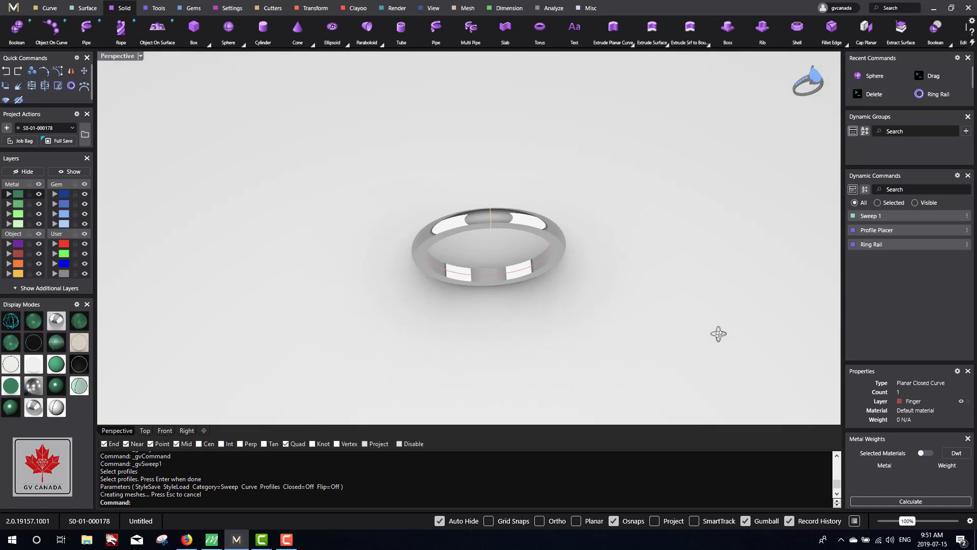
Step: Switch the Perspective view back to Shaded and orbit the ring upright
{"action": "left_click", "coordinate": [31, 324]}
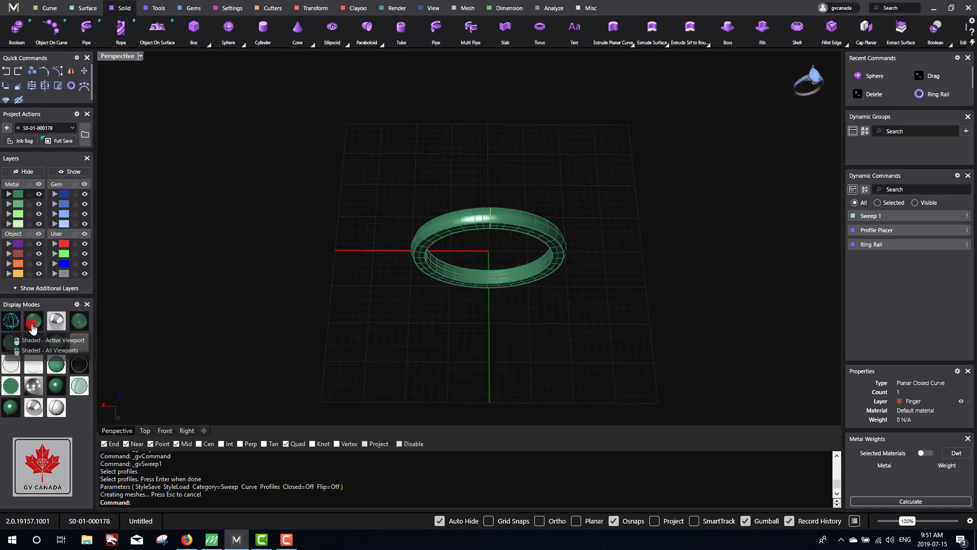
{"action": "mouse_move", "coordinate": [637, 283]}
{"action": "right_mouse_down"}
{"action": "mouse_move", "coordinate": [526, 229]}
{"action": "mouse_move", "coordinate": [655, 211]}
{"action": "mouse_move", "coordinate": [572, 214]}
{"action": "right_mouse_up"}
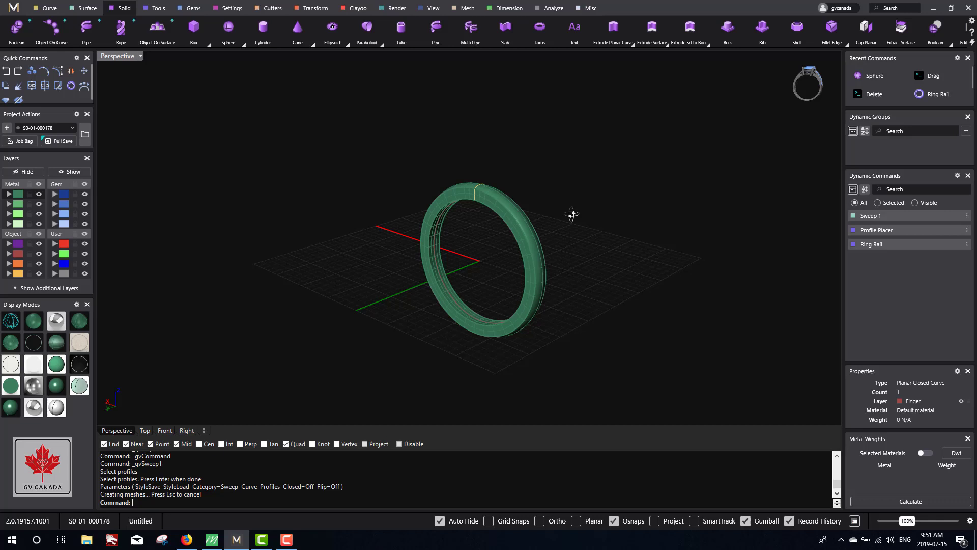
{"action": "right_click_drag", "start_coordinate": [572, 214], "coordinate": [582, 233]}
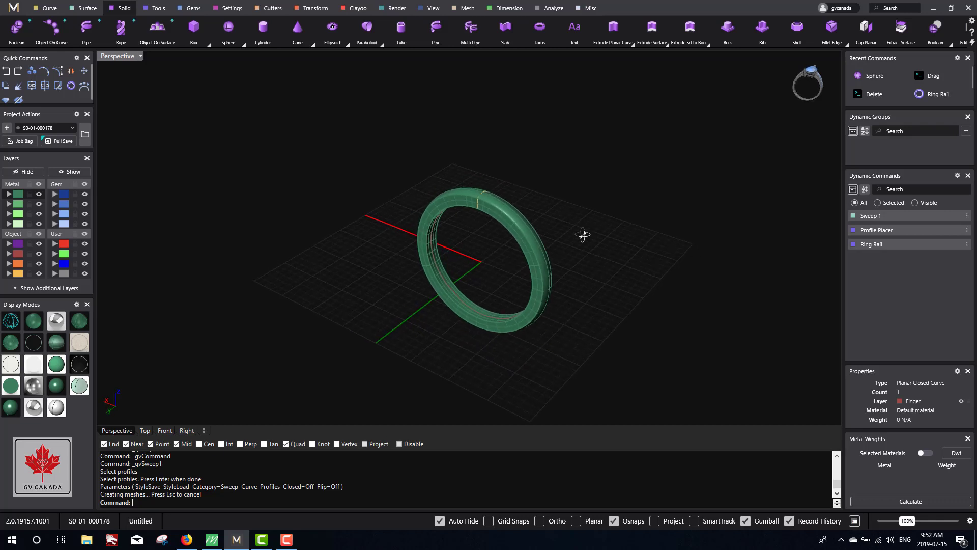
{"action": "left_click", "coordinate": [287, 538]}
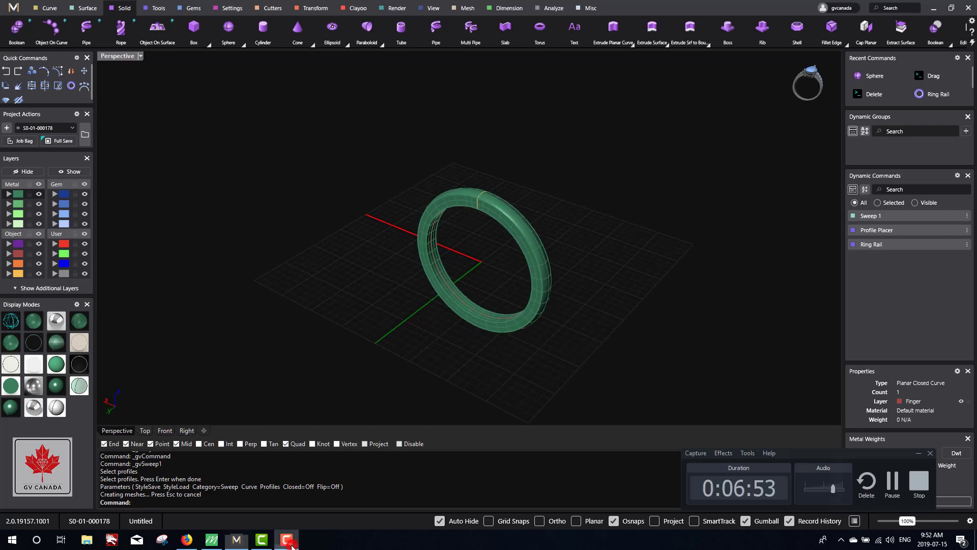